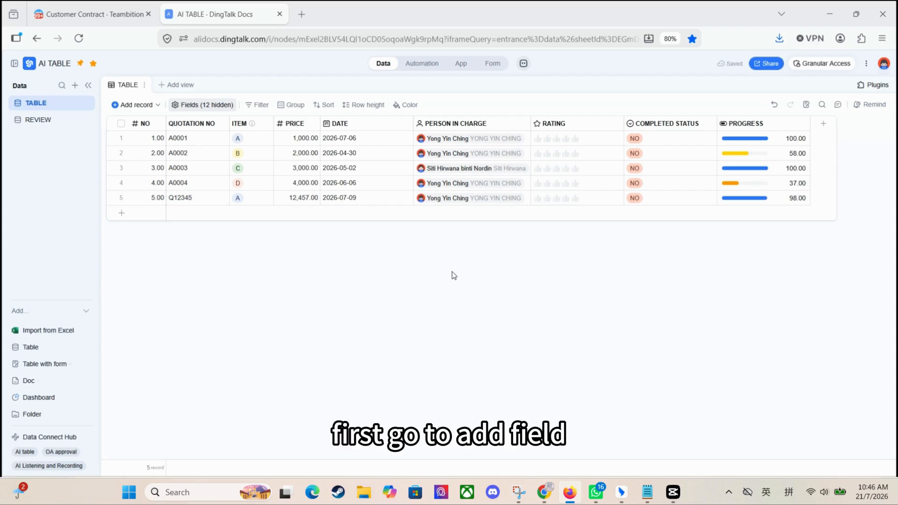
Add a new Button field after the PROGRESS column and title it COMPLETE RECORD.
click(824, 124)
scroll(774, 284, down, 1)
scroll(774, 281, down, 4)
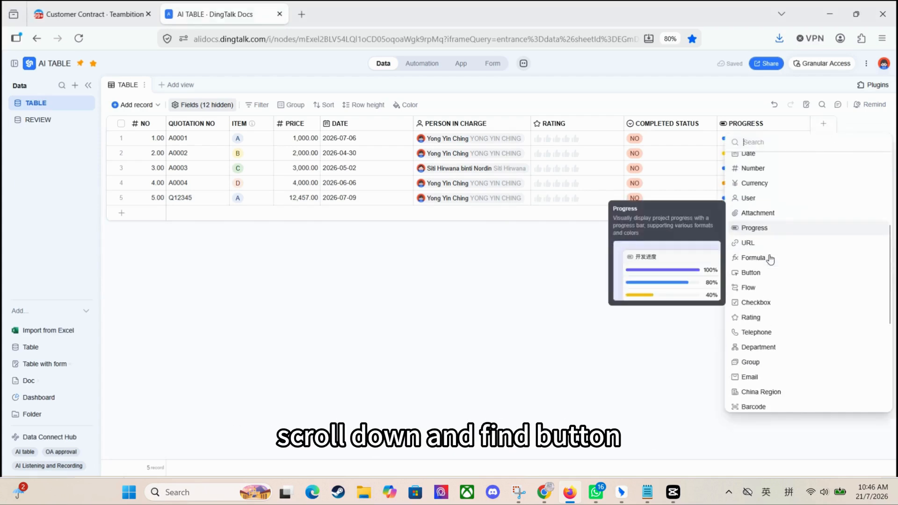
click(752, 253)
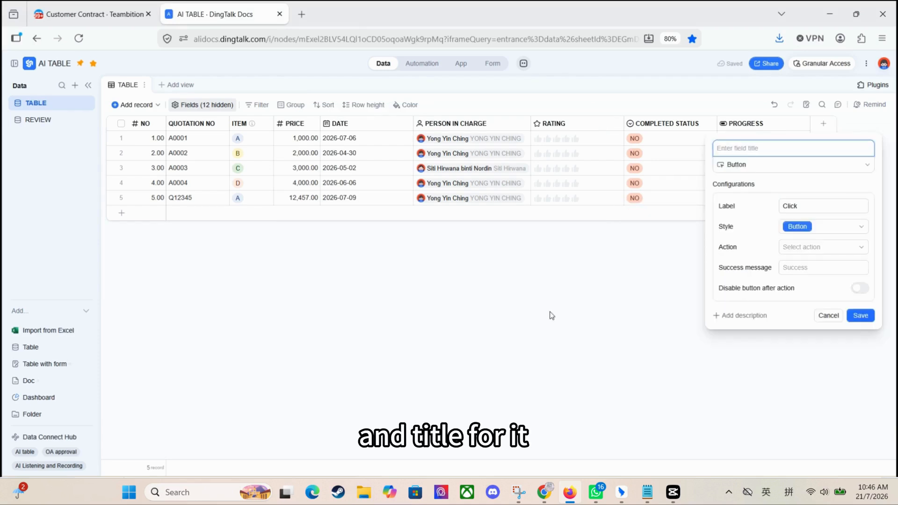
text(COMPLETE RECORD)
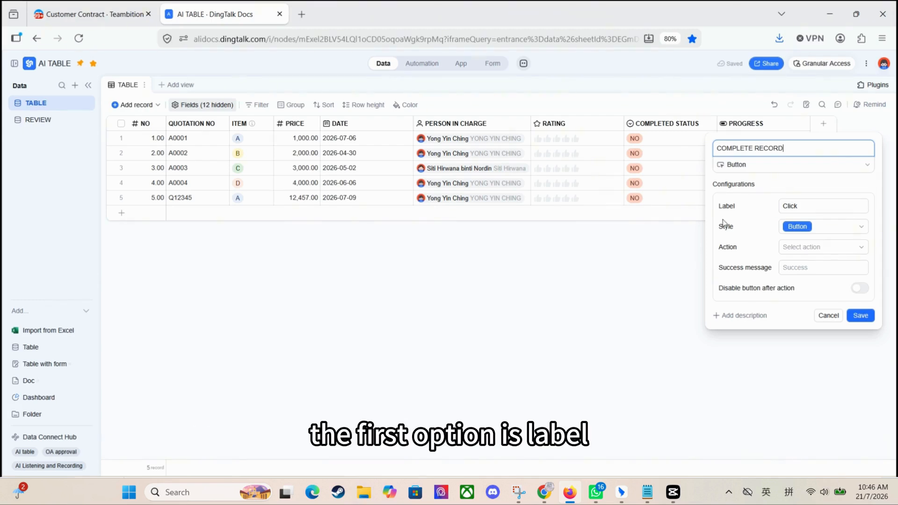
Set the button's label to CLICK and keep the default solid blue style.
double_click(789, 205)
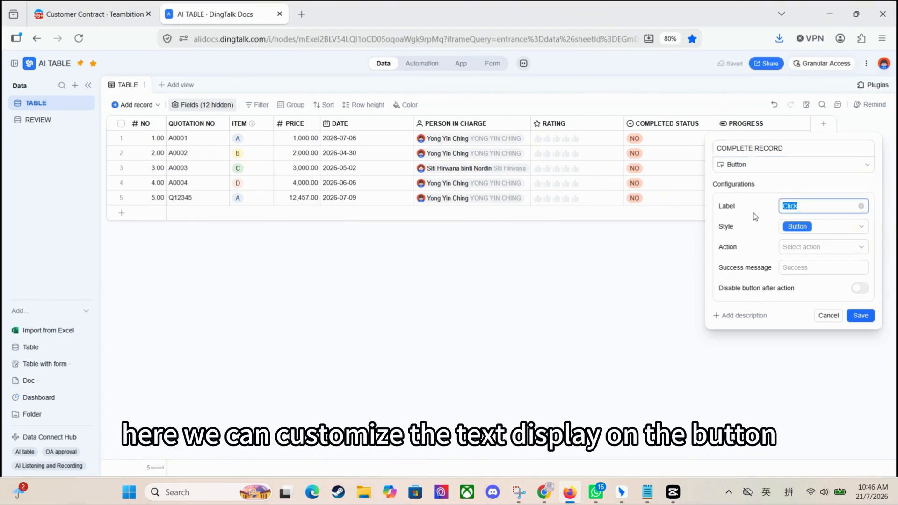
text(CLICK)
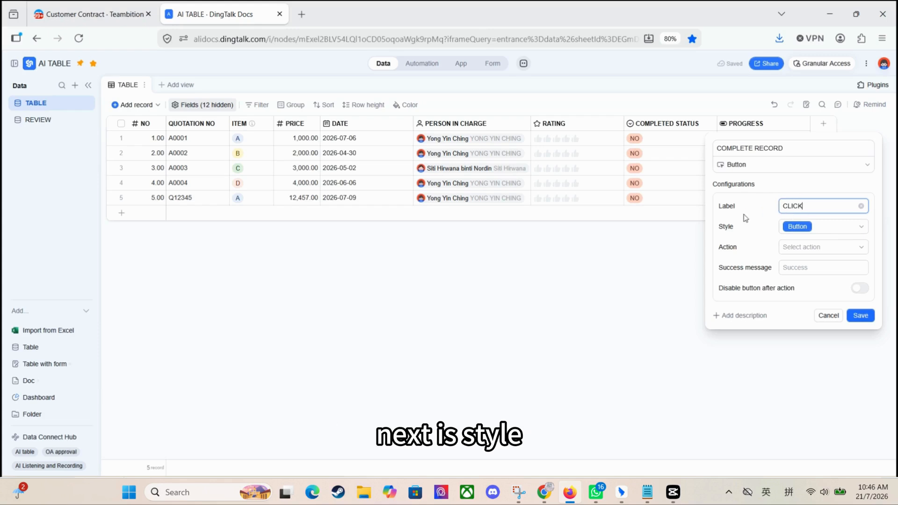
click(830, 228)
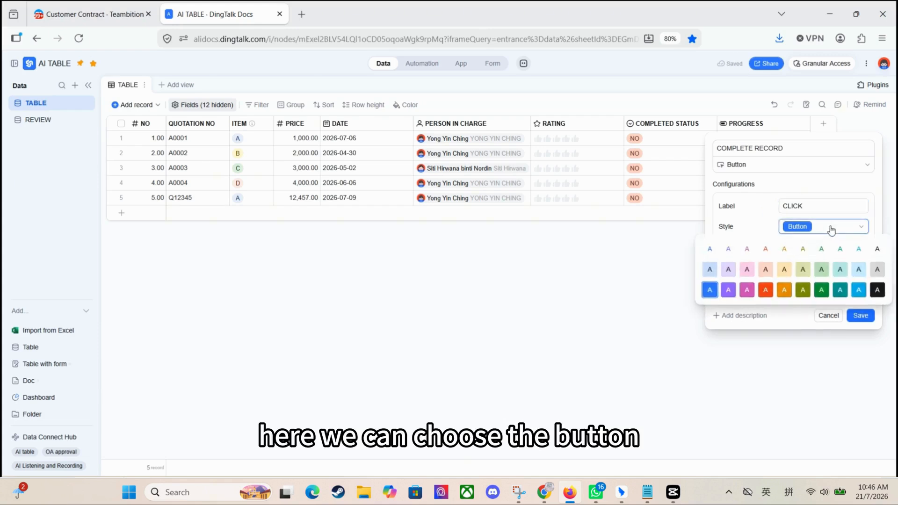
click(710, 290)
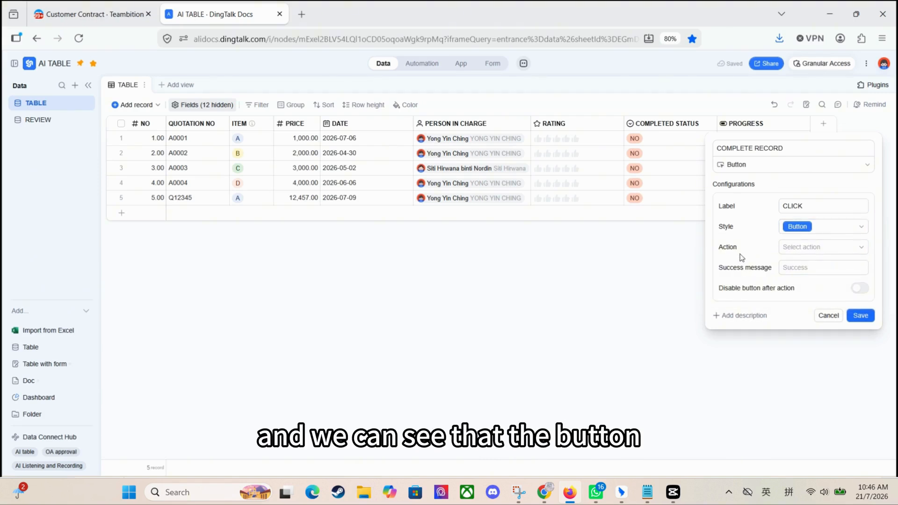
Assign the Run workflow action to the button and choose TABLE as the workflow trigger's table.
click(802, 247)
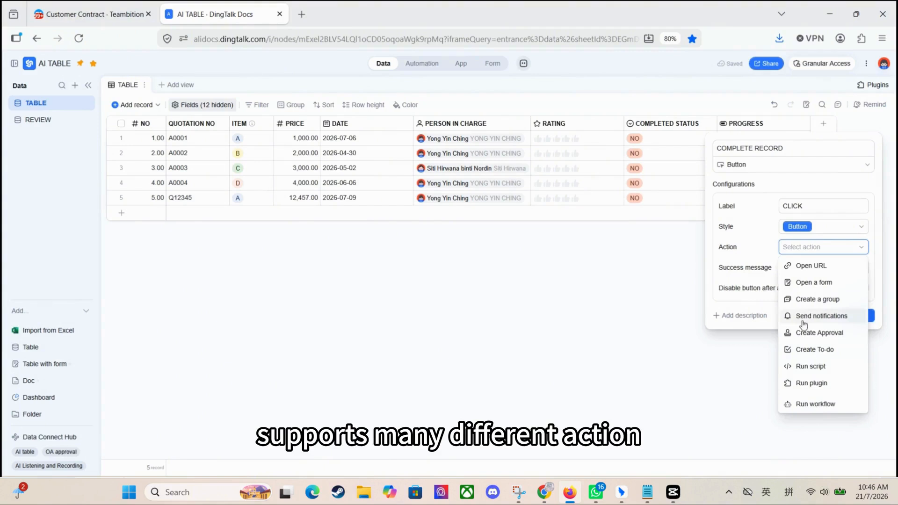
click(831, 405)
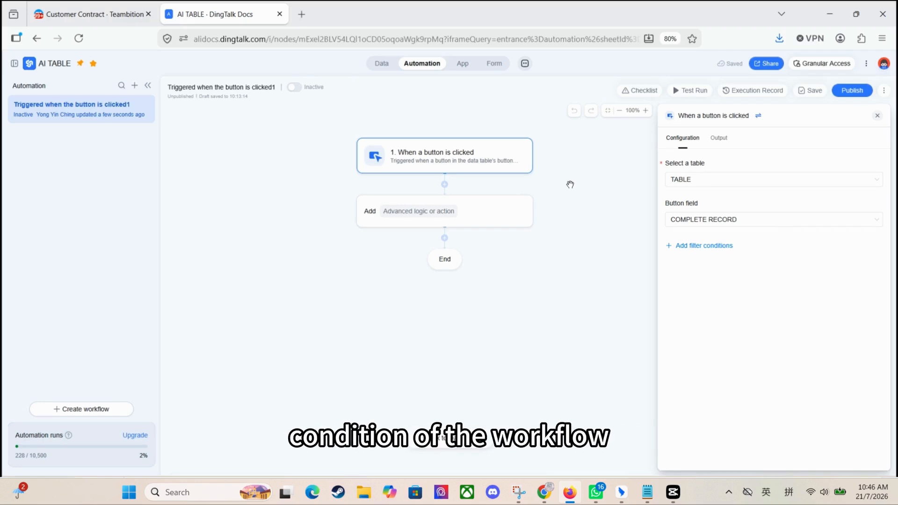
click(726, 182)
click(724, 197)
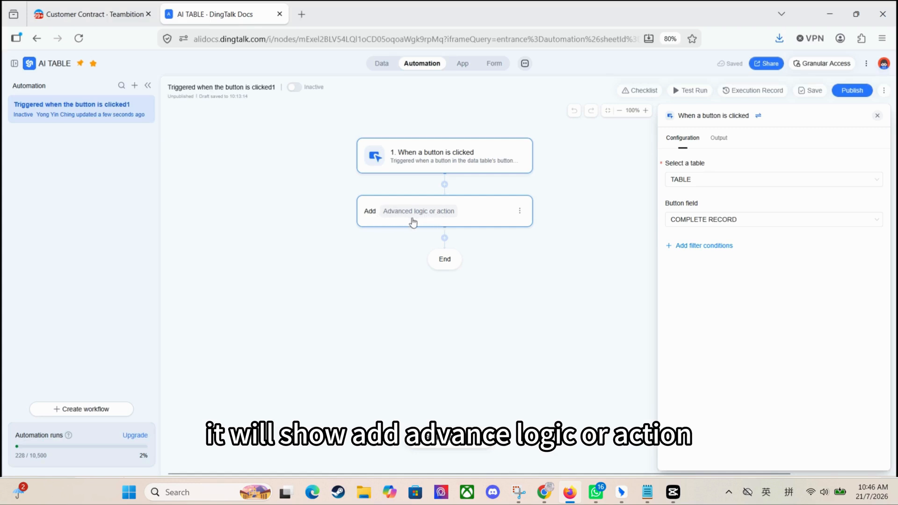
Add an Update record action after the trigger, targeting TABLE and the record of step 1 trigger.
click(476, 220)
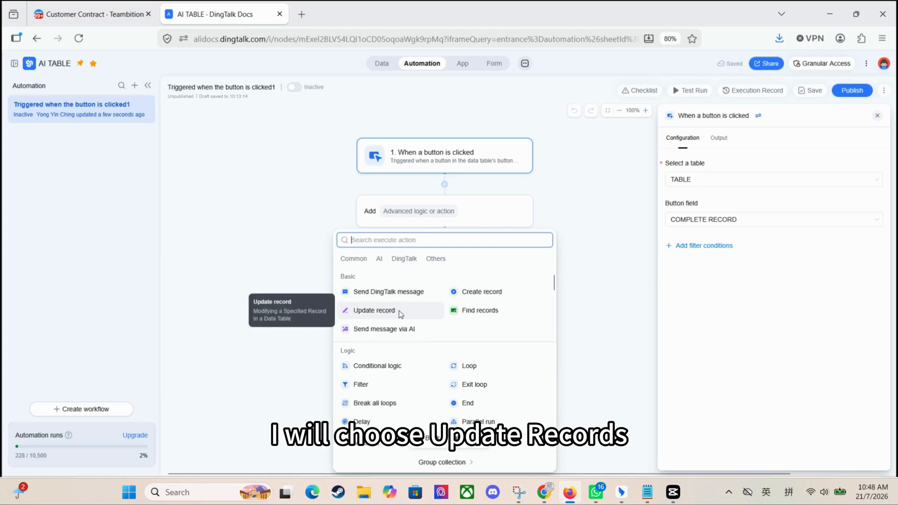
click(374, 311)
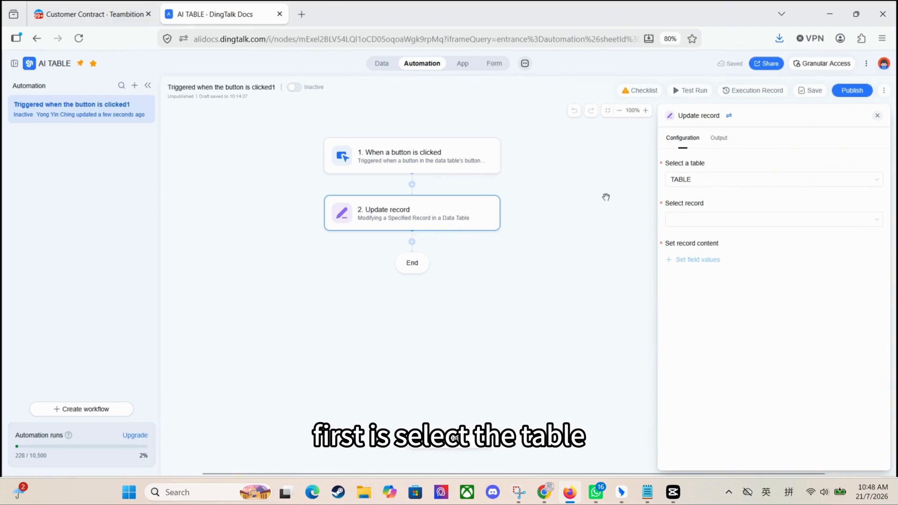
click(725, 179)
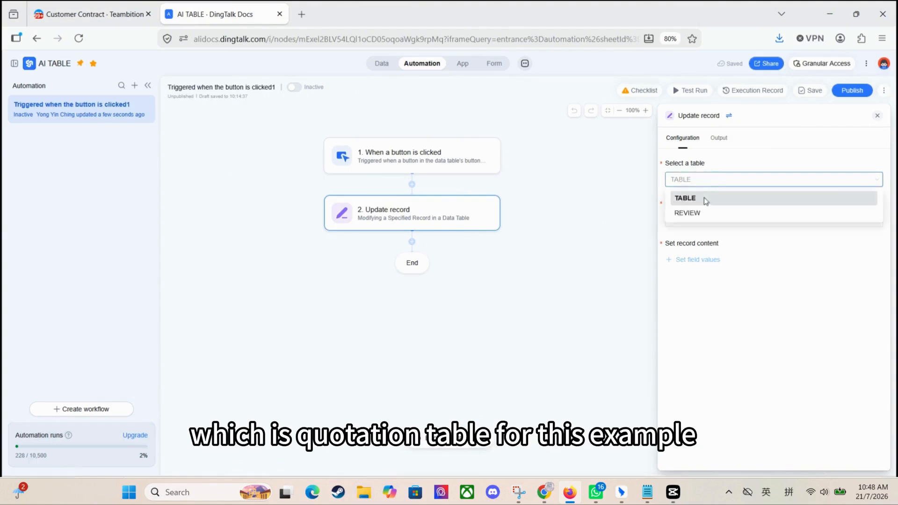
click(703, 197)
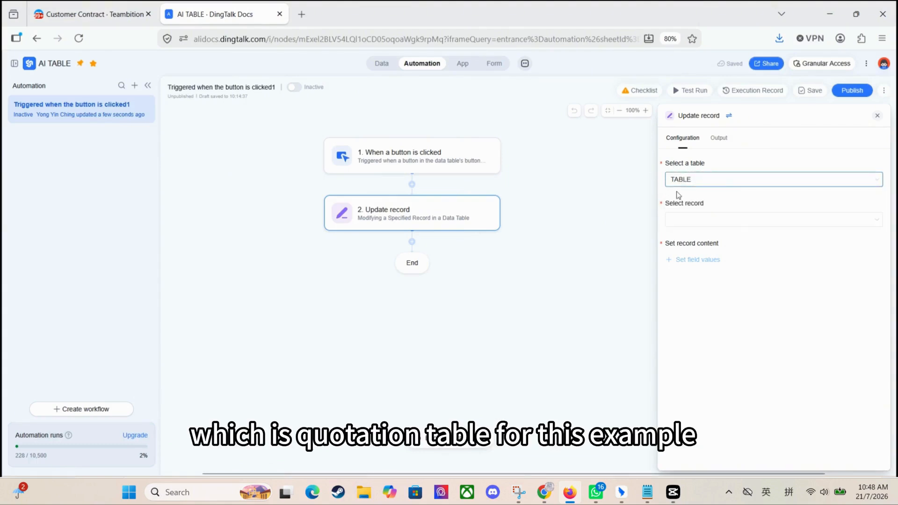
click(705, 221)
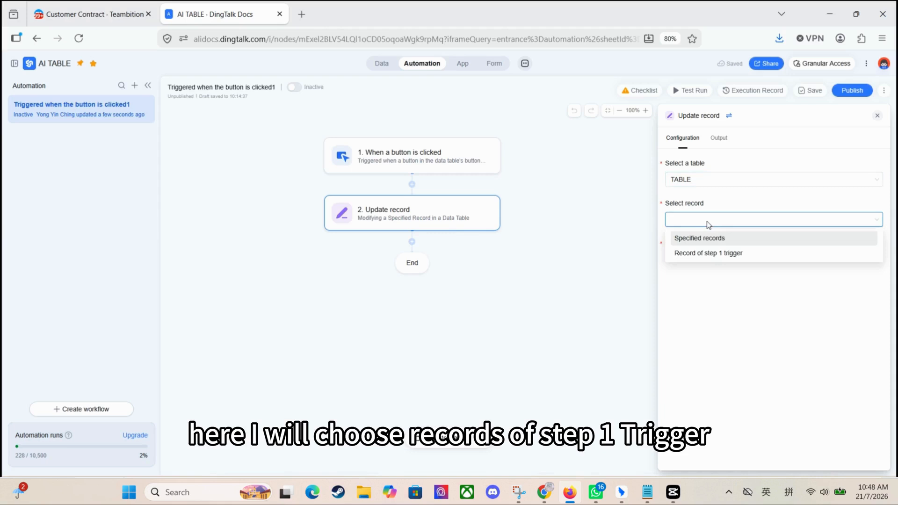
click(712, 253)
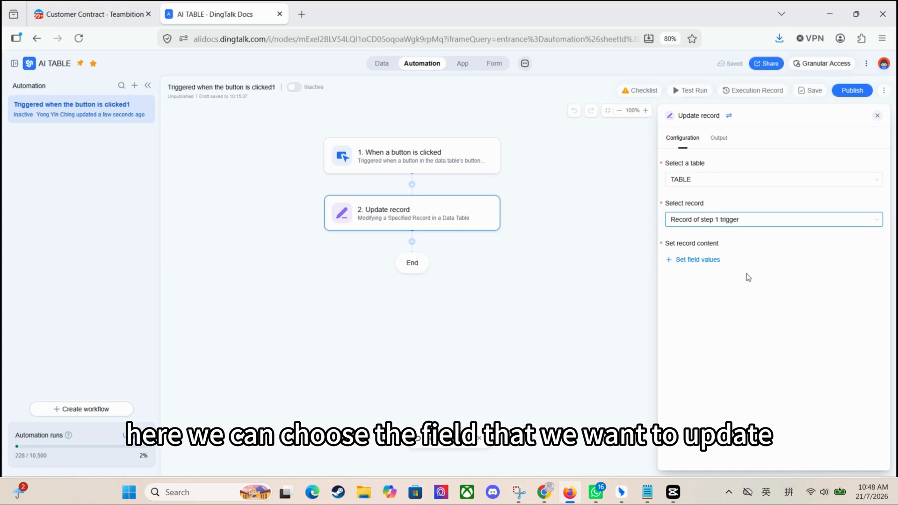
Set the record content to update COMPLETED STATUS to YES and RATING to 5.
click(698, 260)
scroll(716, 295, down, 4)
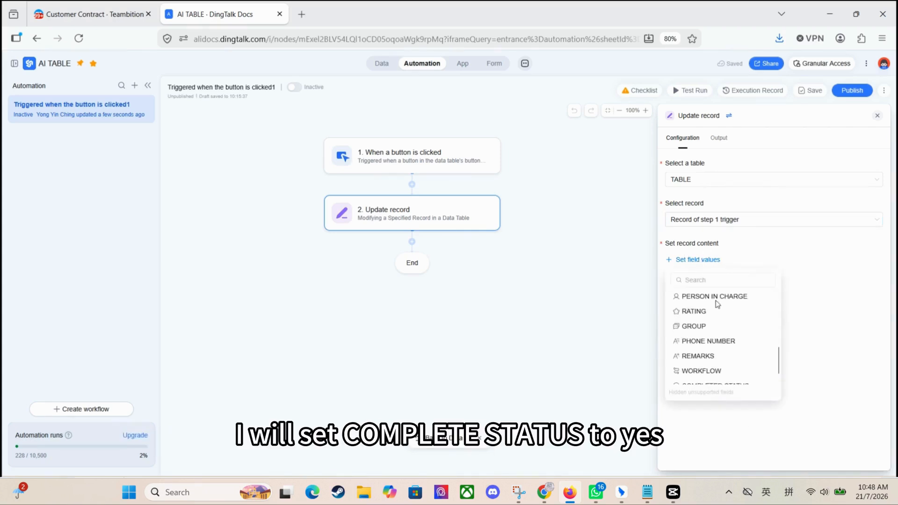
click(704, 374)
click(692, 295)
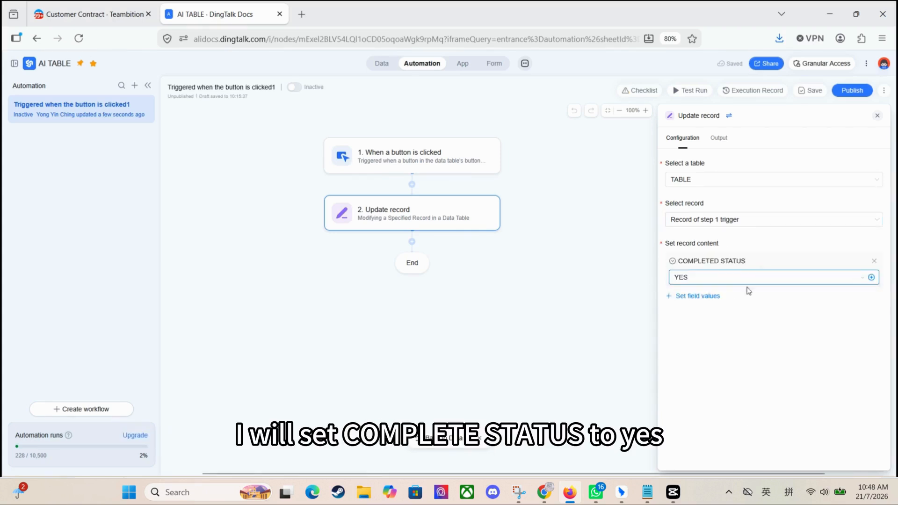
click(697, 296)
click(709, 351)
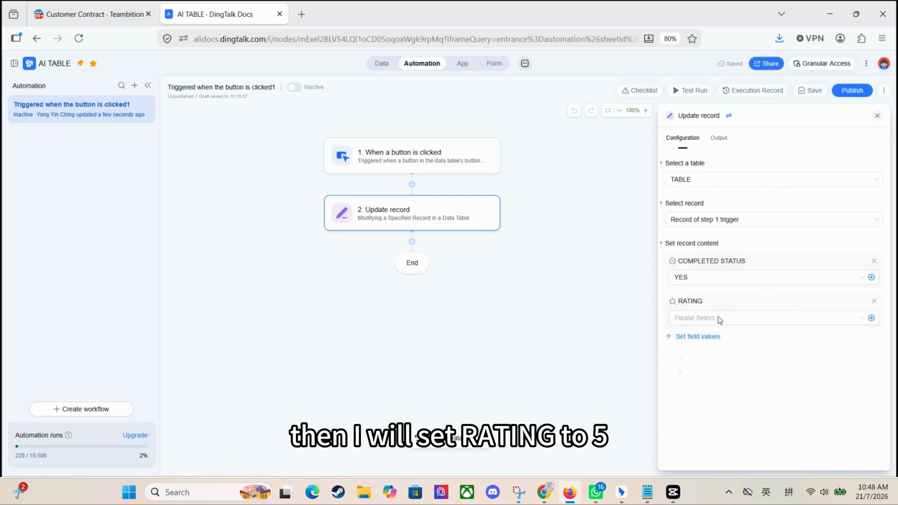
click(718, 319)
click(701, 395)
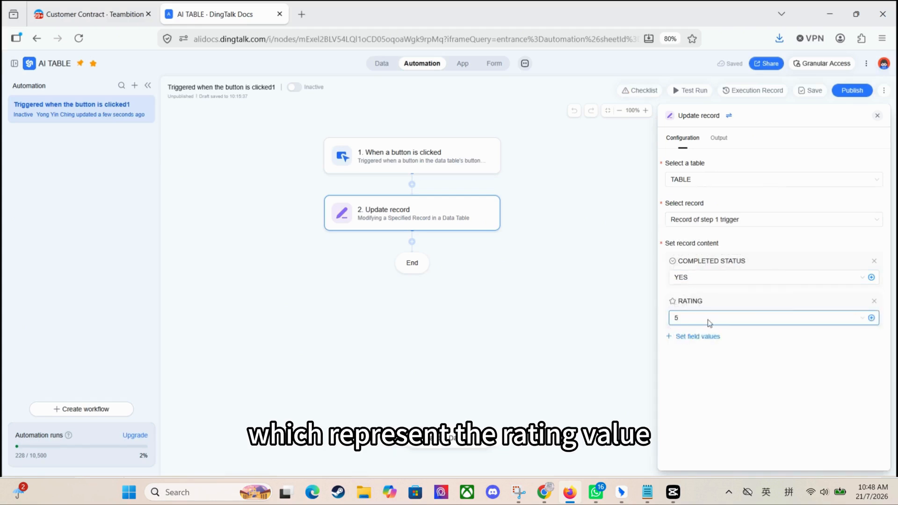
click(702, 336)
scroll(707, 241, up, 5)
scroll(730, 238, down, 5)
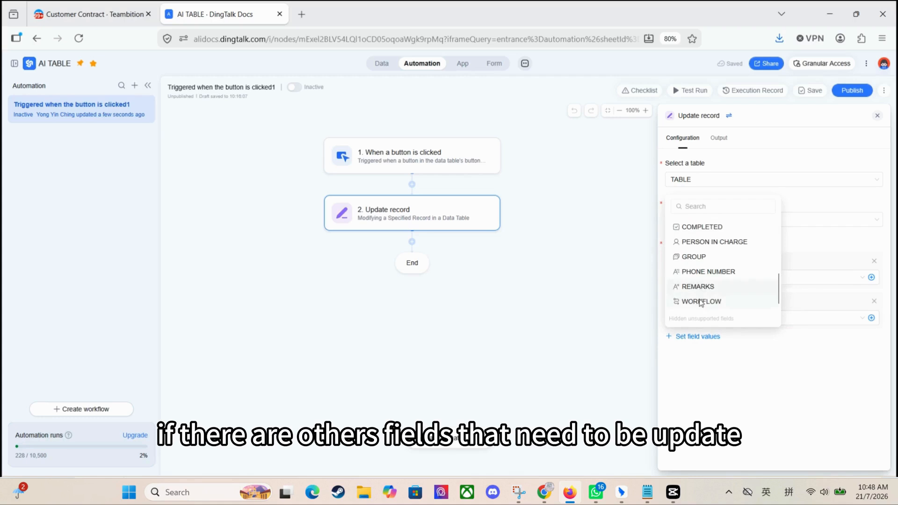
scroll(758, 234, up, 3)
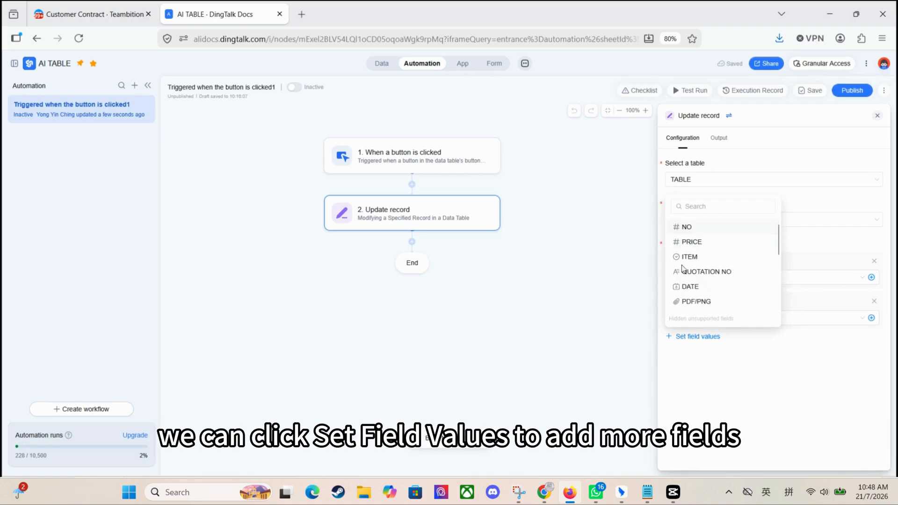
click(771, 415)
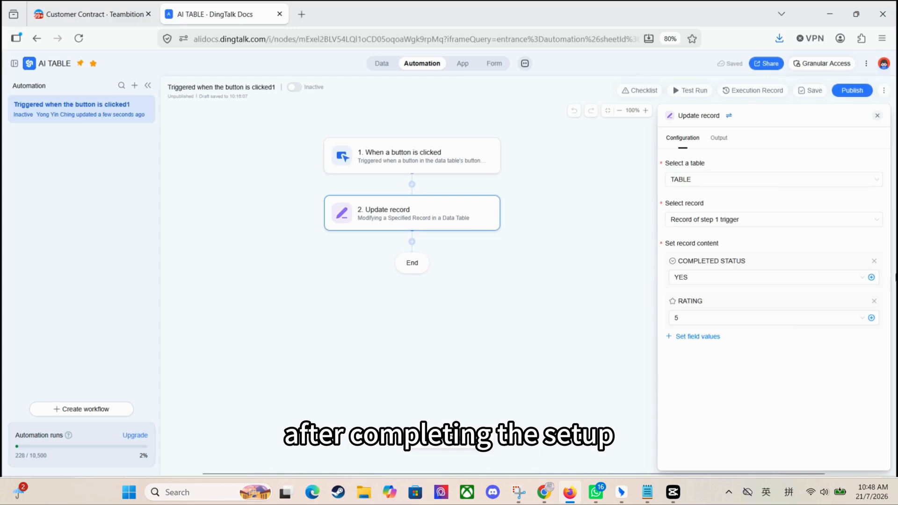
Publish the workflow and test it by triggering the COMPLETE RECORD button twice for quotation A0001.
click(861, 94)
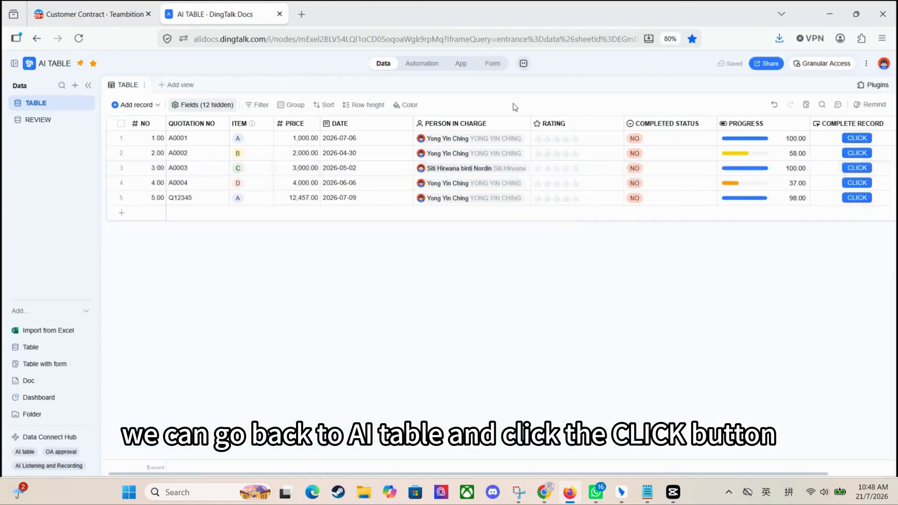
click(863, 140)
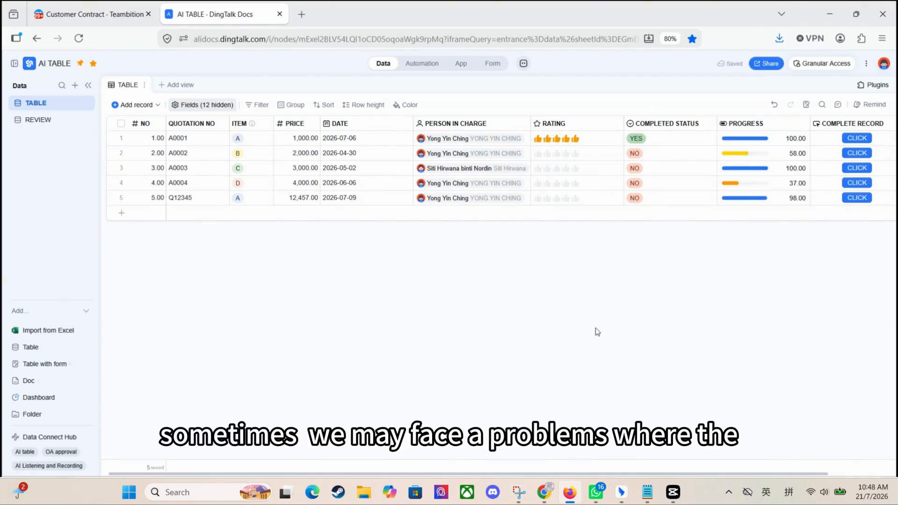
click(859, 140)
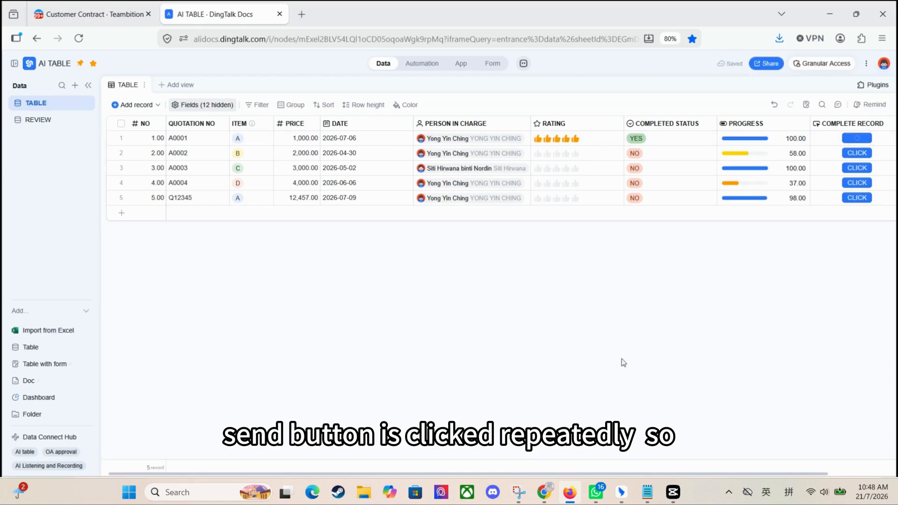
Edit the COMPLETE RECORD field to disable the button after action with the disabled label COMPLETE, and save.
scroll(828, 136, right, 3)
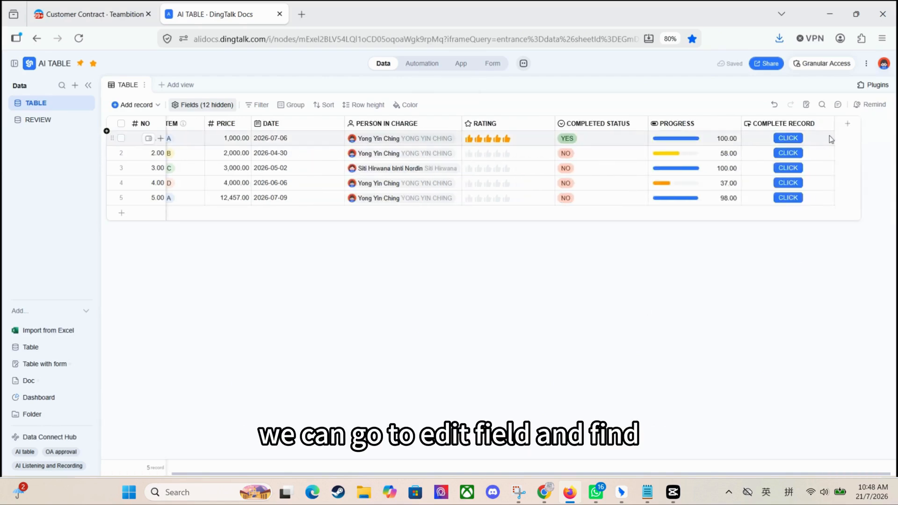
click(830, 125)
click(814, 145)
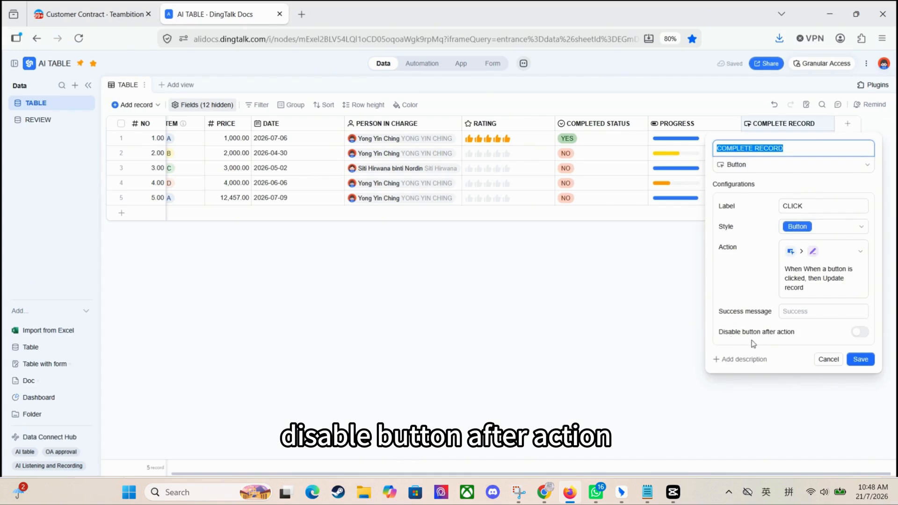
click(860, 331)
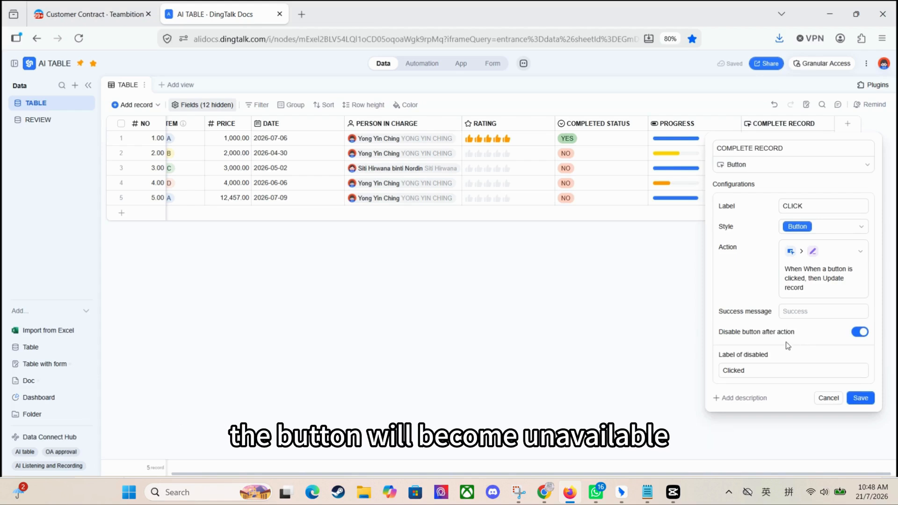
click(764, 369)
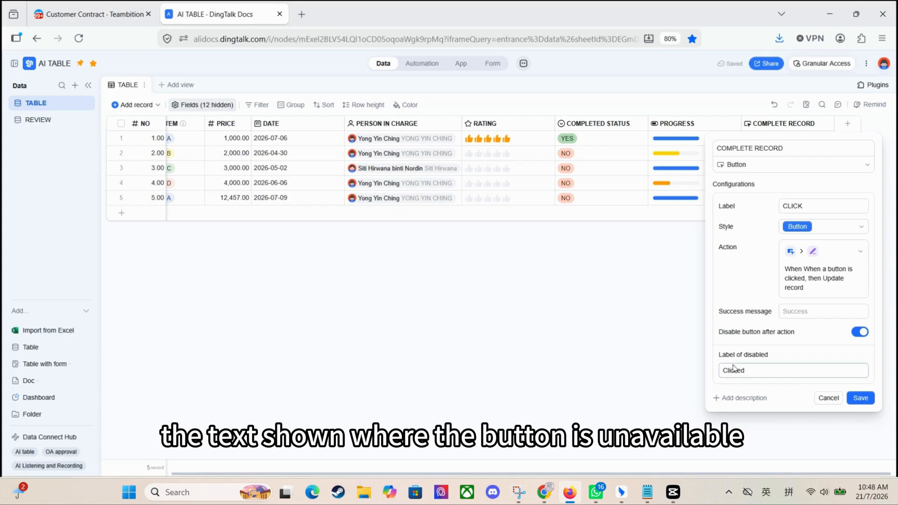
drag(759, 370, 695, 374)
text(OMPLETE)
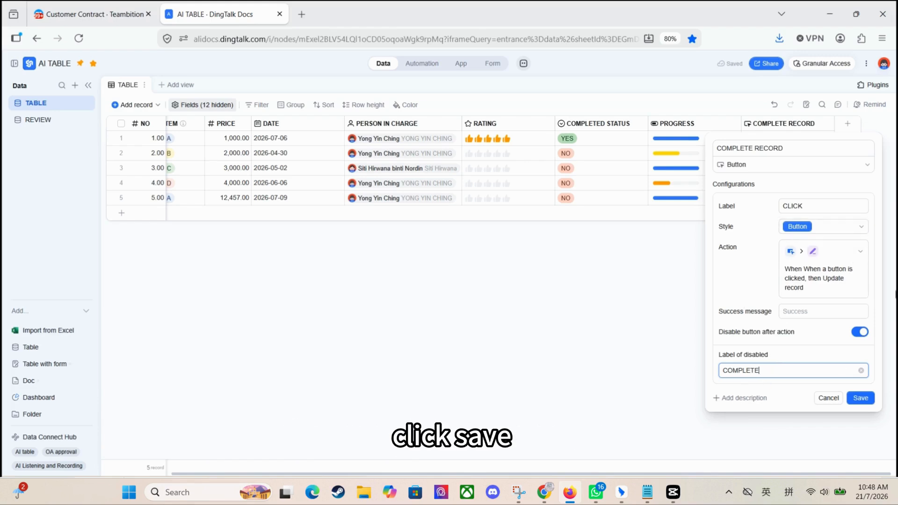
click(862, 398)
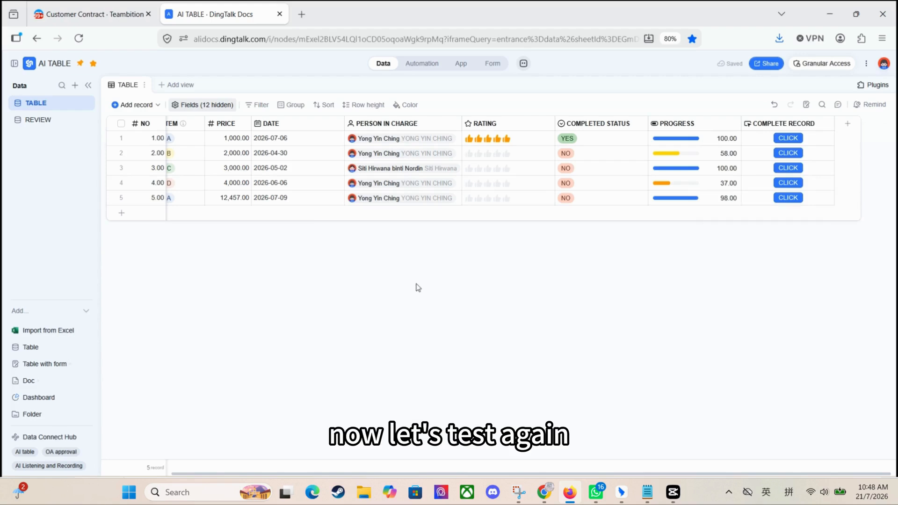
Trigger the COMPLETE RECORD button for the second record, try it again there, and trigger it for the third record.
click(789, 155)
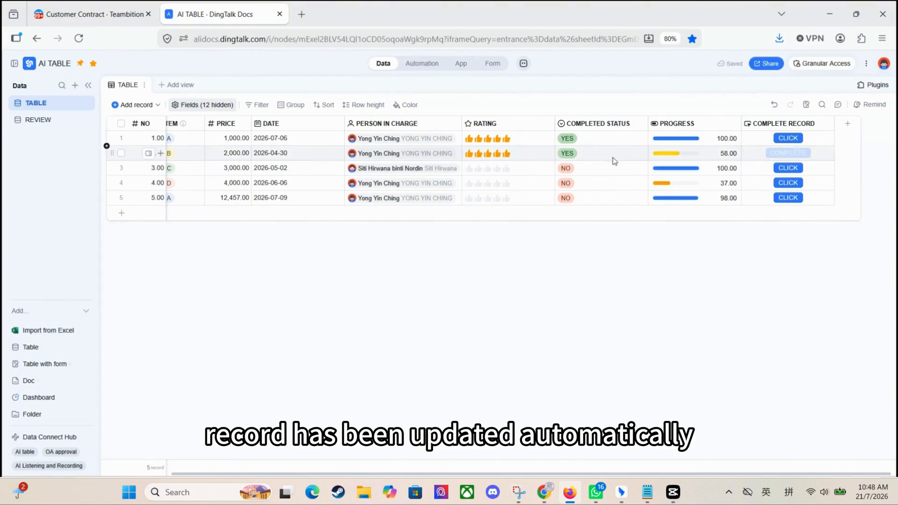
click(799, 157)
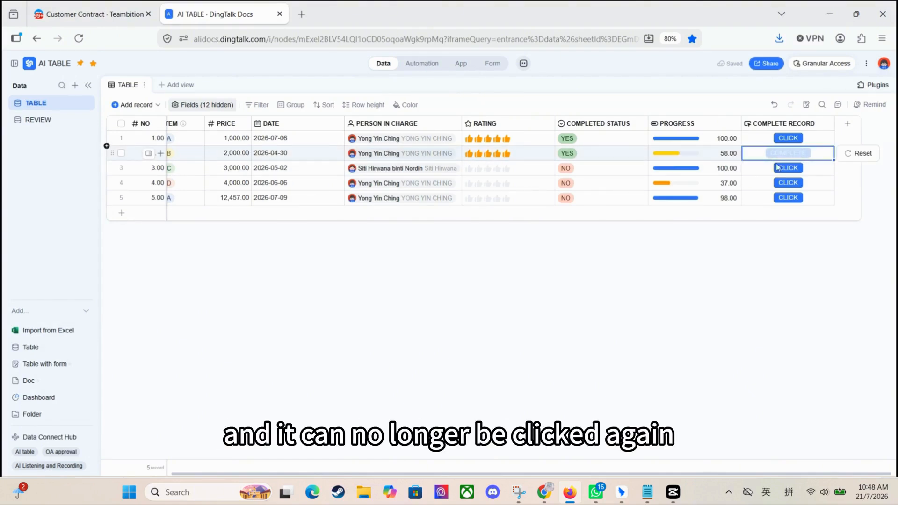
click(803, 250)
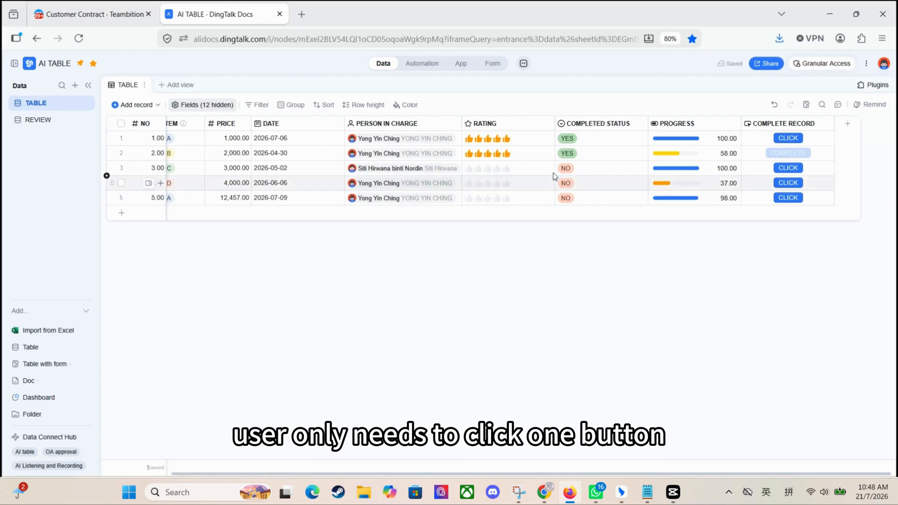
click(794, 173)
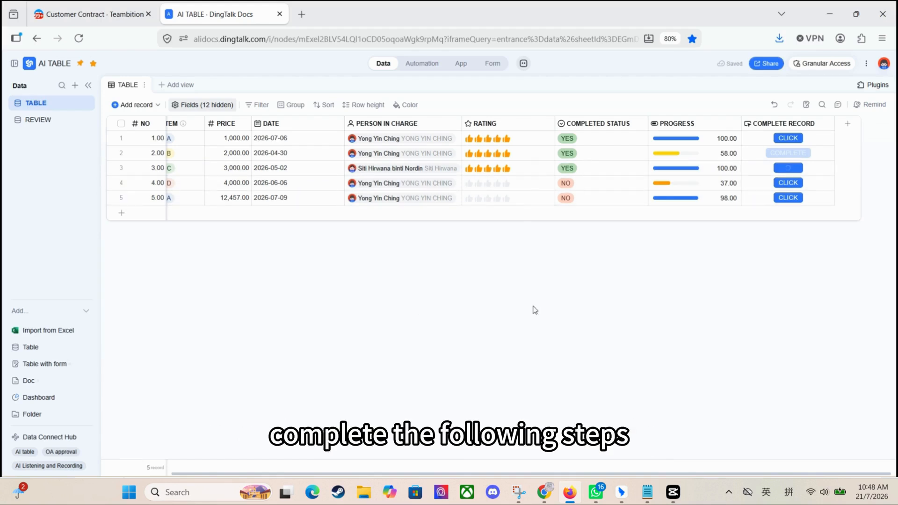